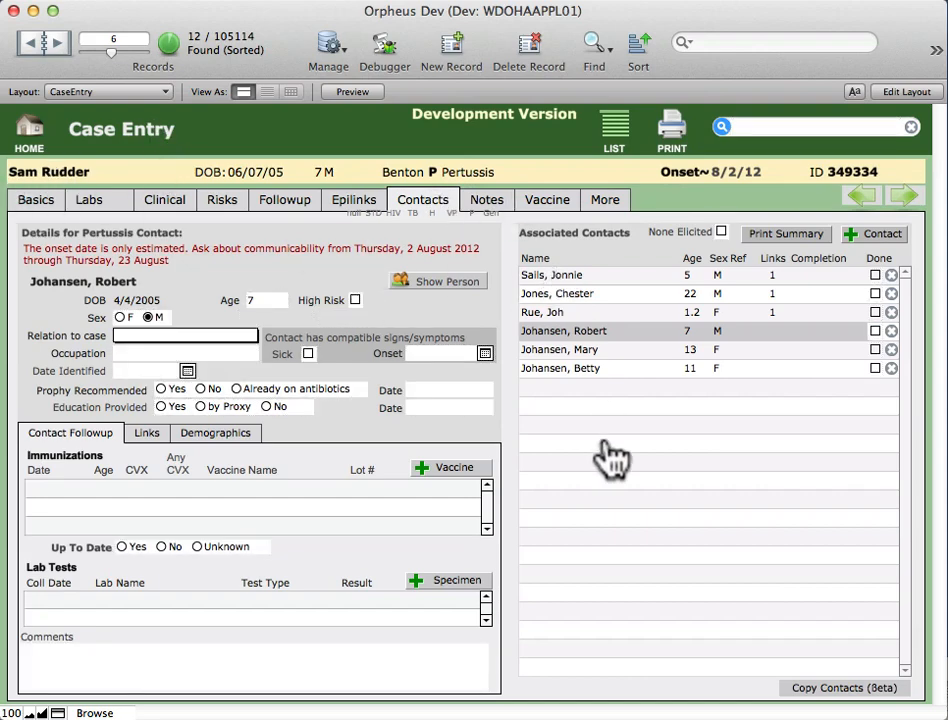
# Step: Check the contact copy utility for cases that could receive the current pertussis case's contacts, and leave without copying
pyautogui.click(580, 275)
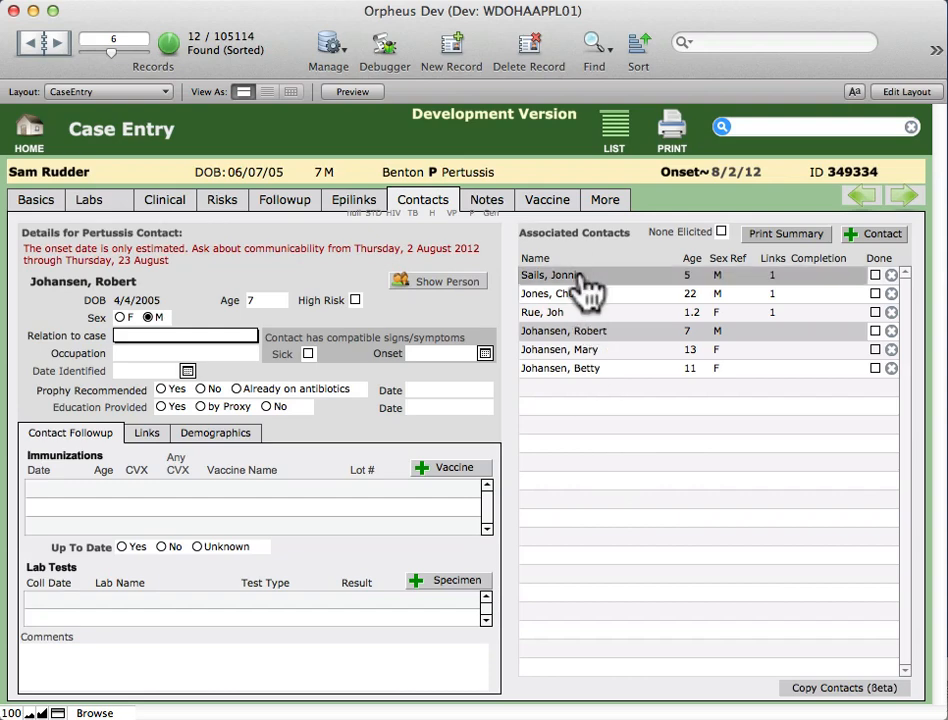
pyautogui.click(824, 690)
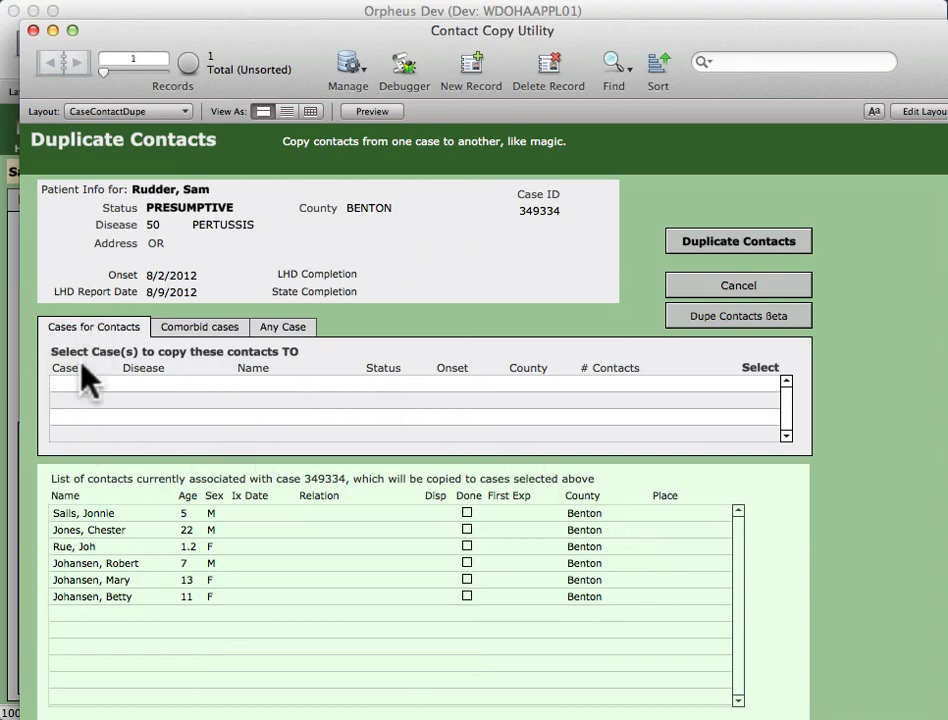
pyautogui.click(766, 290)
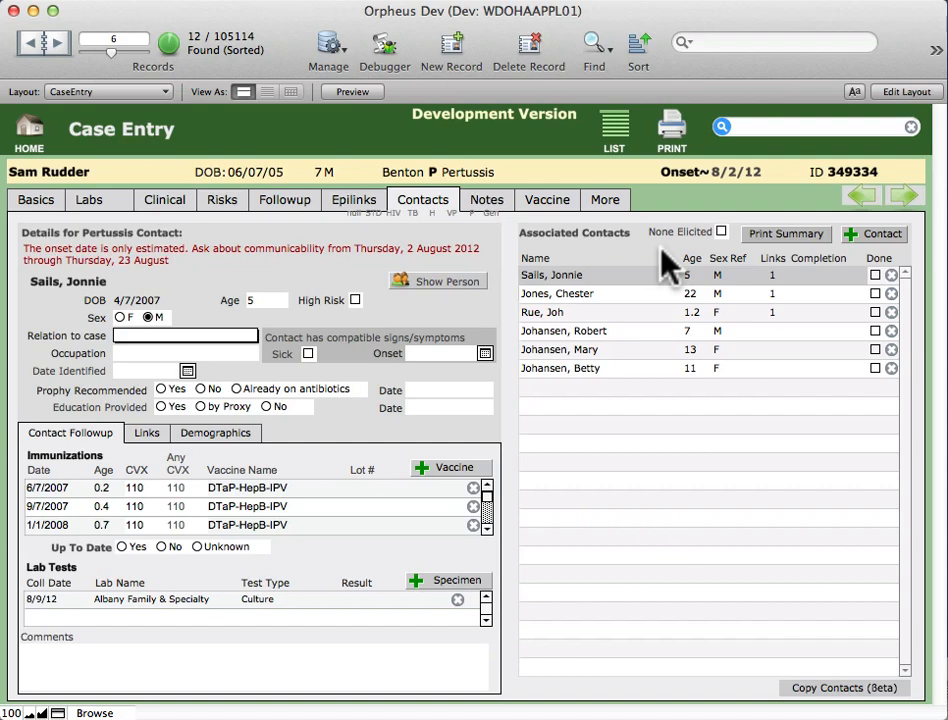
# Step: Start a new case investigation from the person record of the 7-year-old male contact
pyautogui.click(600, 332)
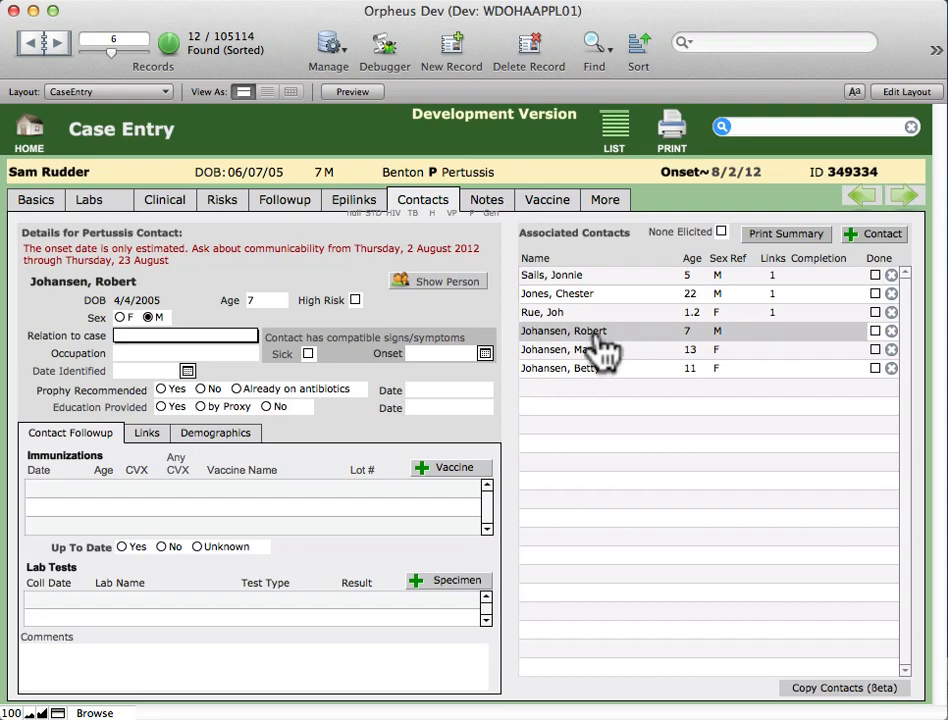
pyautogui.click(455, 285)
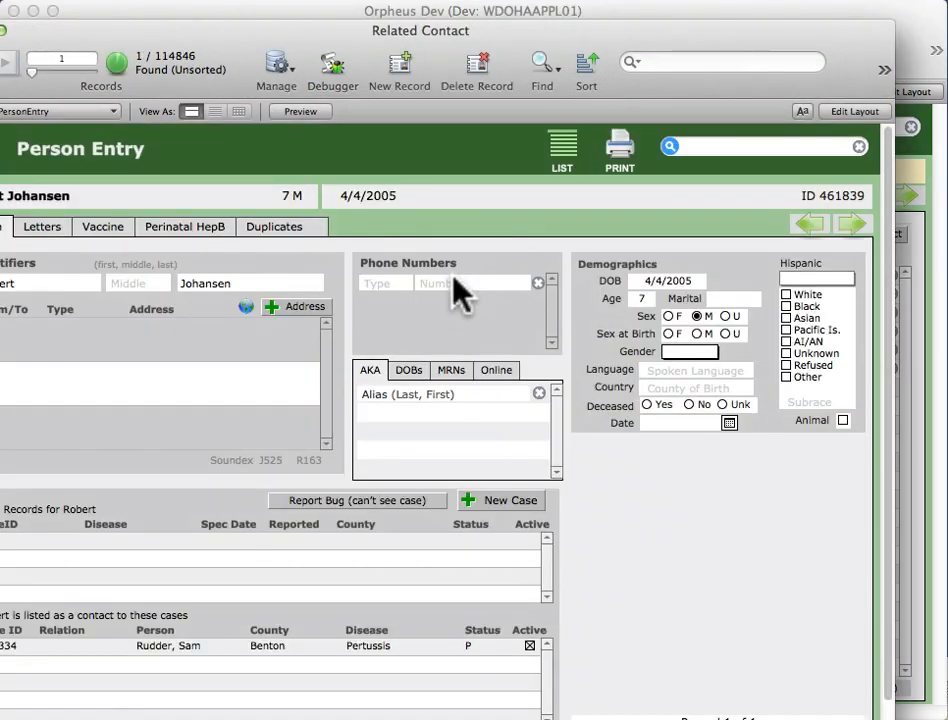
pyautogui.click(494, 507)
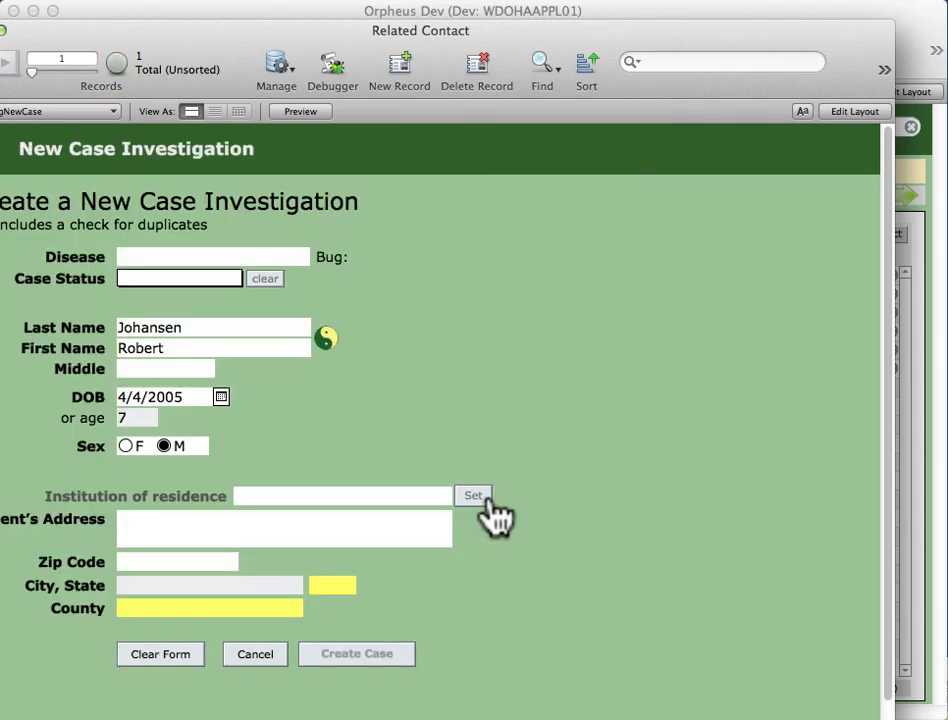
# Step: Set the new case's disease to Pertussis and its case status to Confirmed
pyautogui.click(239, 256)
pyautogui.write('pre')
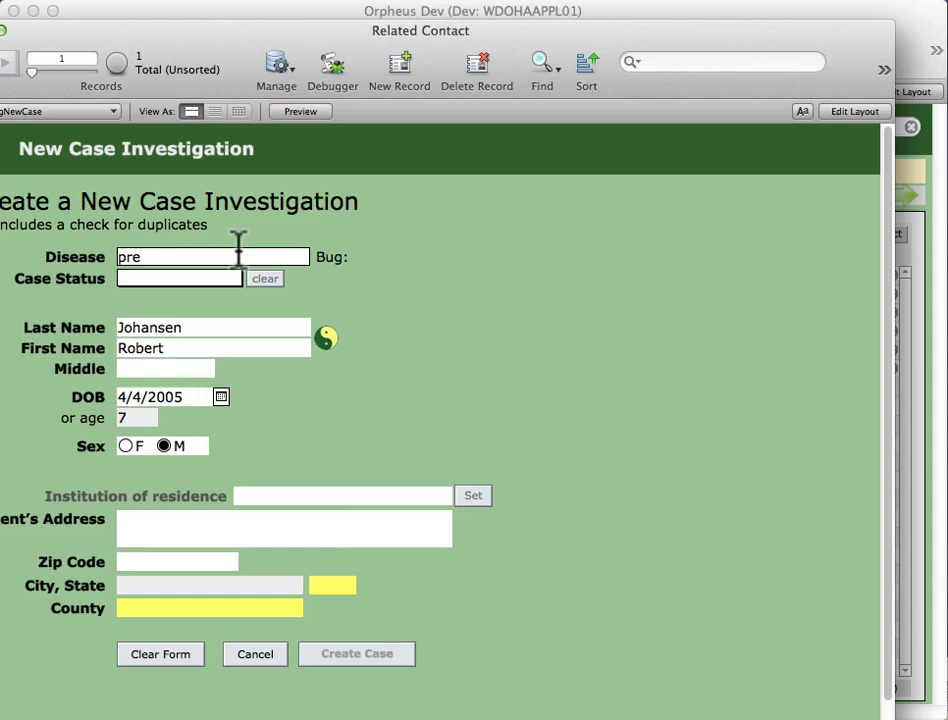
pyautogui.press('BackSpace')
pyautogui.press('BackSpace')
pyautogui.write('ertussis')
pyautogui.press('Return')
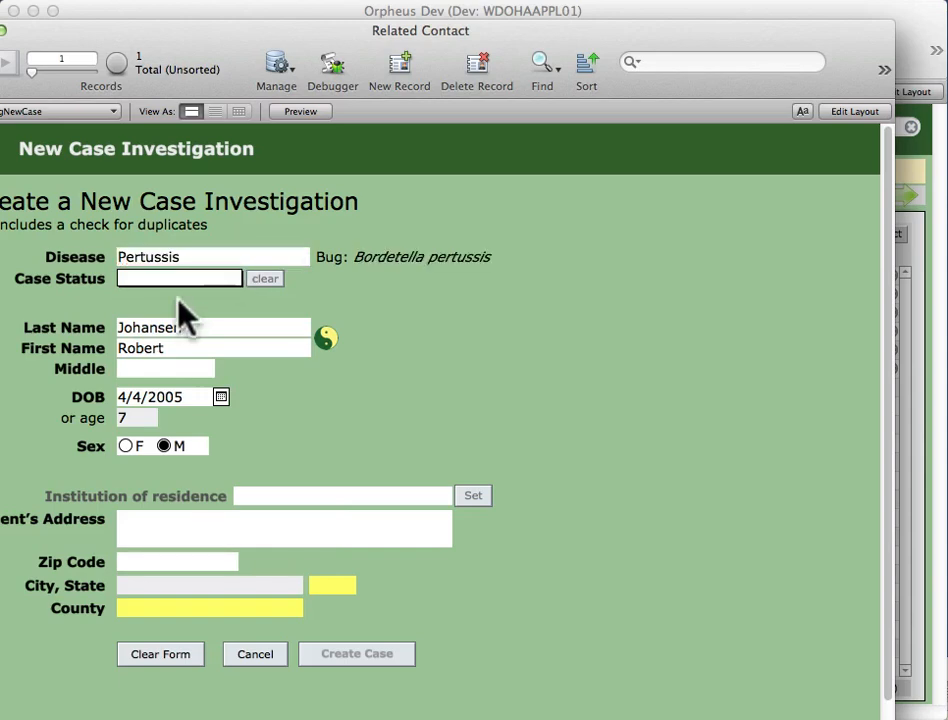
pyautogui.click(184, 280)
pyautogui.click(184, 283)
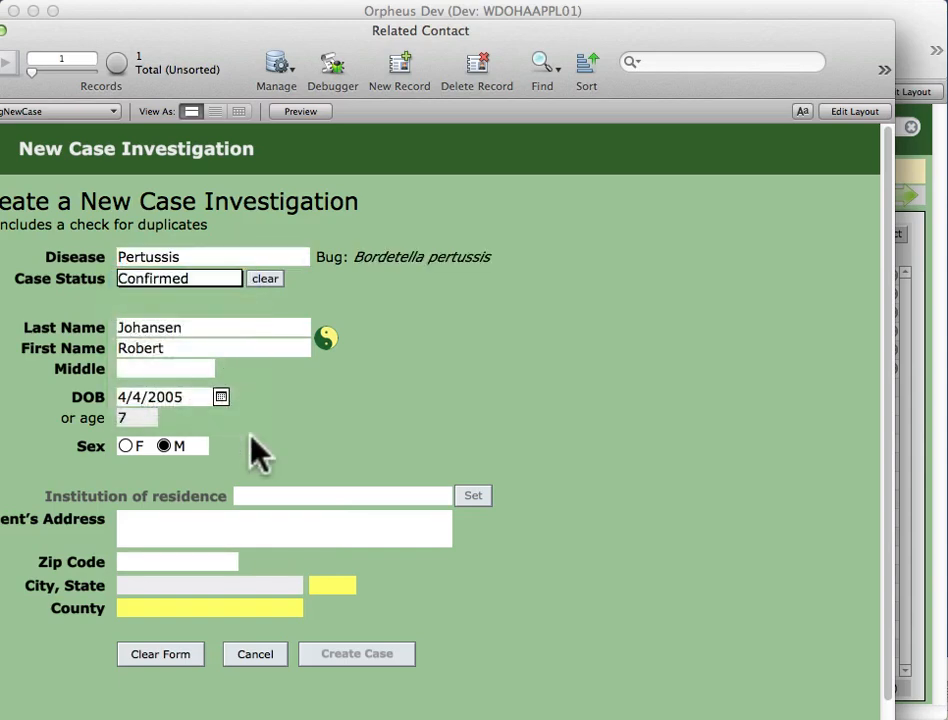
# Step: Set the county to Benton and create the new case for the contact
pyautogui.click(195, 610)
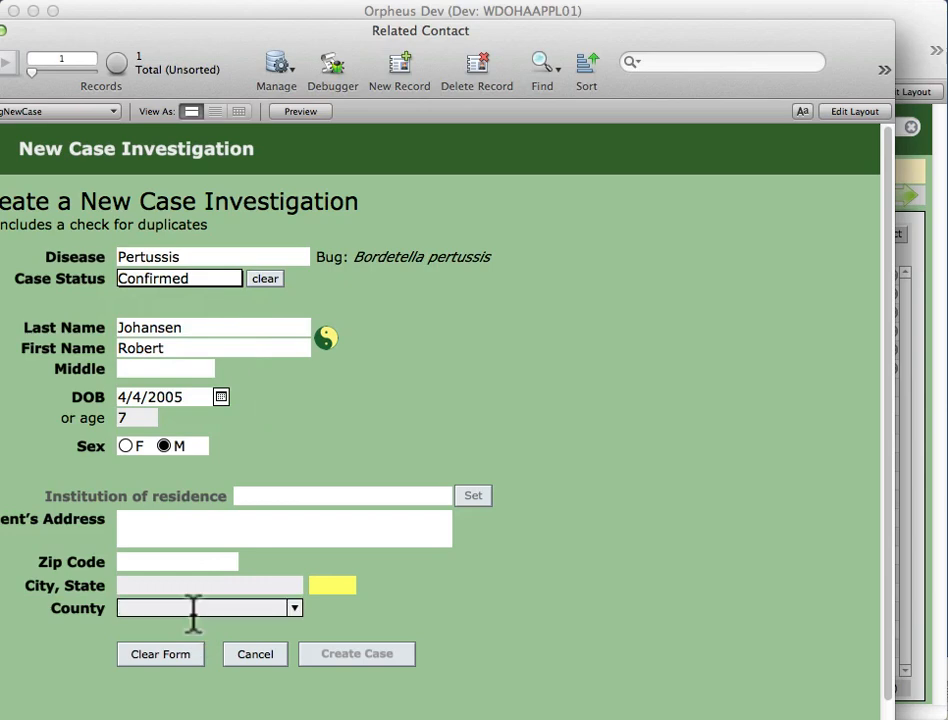
pyautogui.write('bemn')
pyautogui.press('BackSpace')
pyautogui.press('BackSpace')
pyautogui.write('nton')
pyautogui.press('Tab')
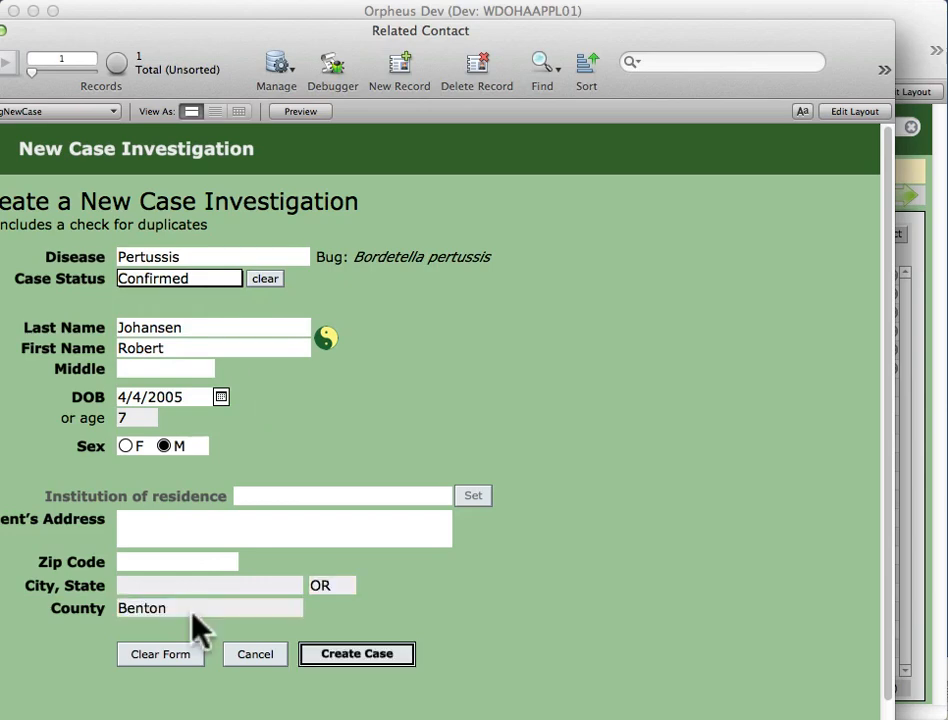
pyautogui.click(352, 670)
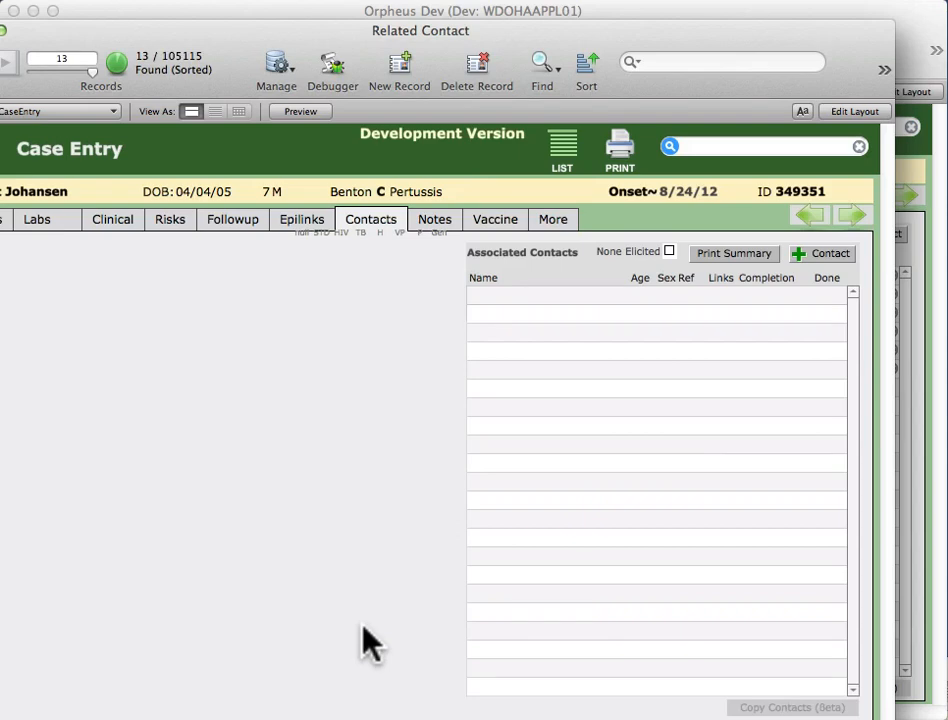
pyautogui.moveTo(508, 32); pyautogui.dragTo(508, 45)
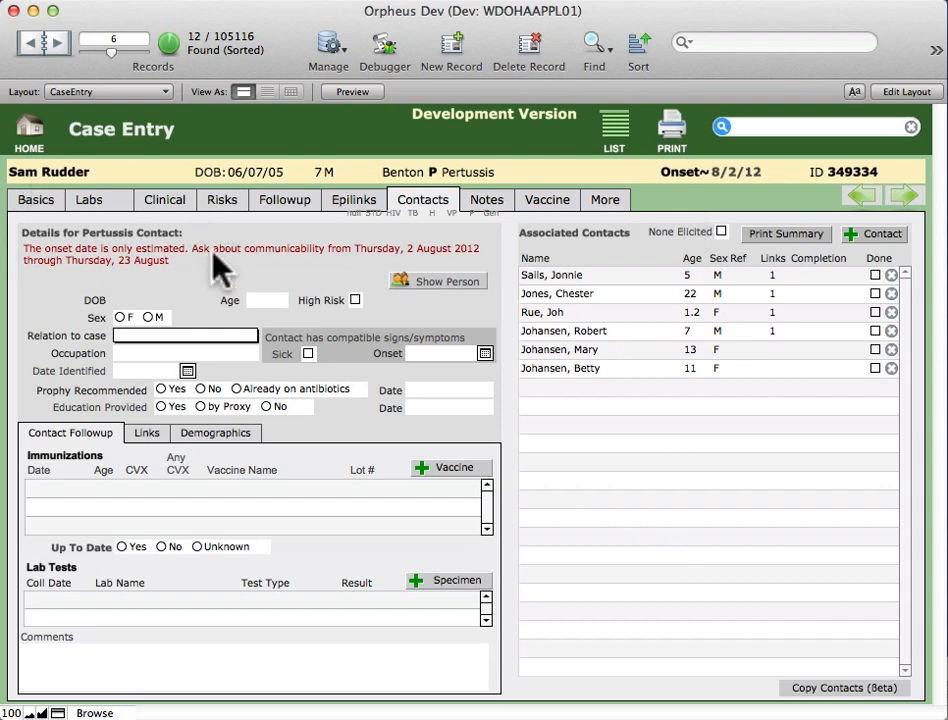
# Step: Duplicate the presumptive Benton pertussis case's contacts to the 7-year-old contact's confirmed pertussis case
pyautogui.click(825, 690)
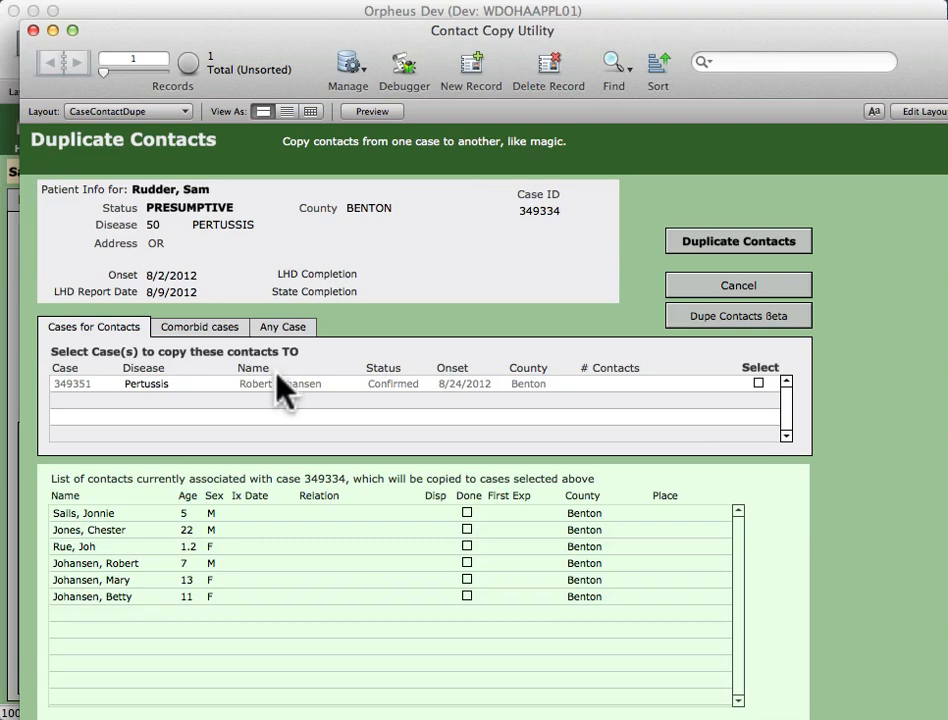
pyautogui.click(758, 383)
pyautogui.click(835, 385)
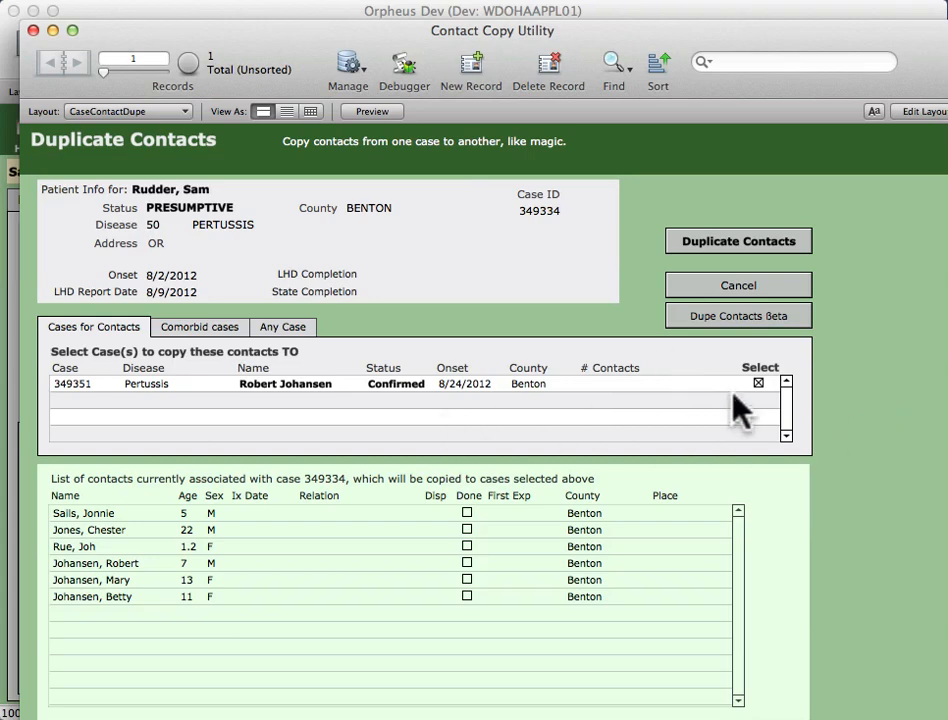
pyautogui.click(758, 383)
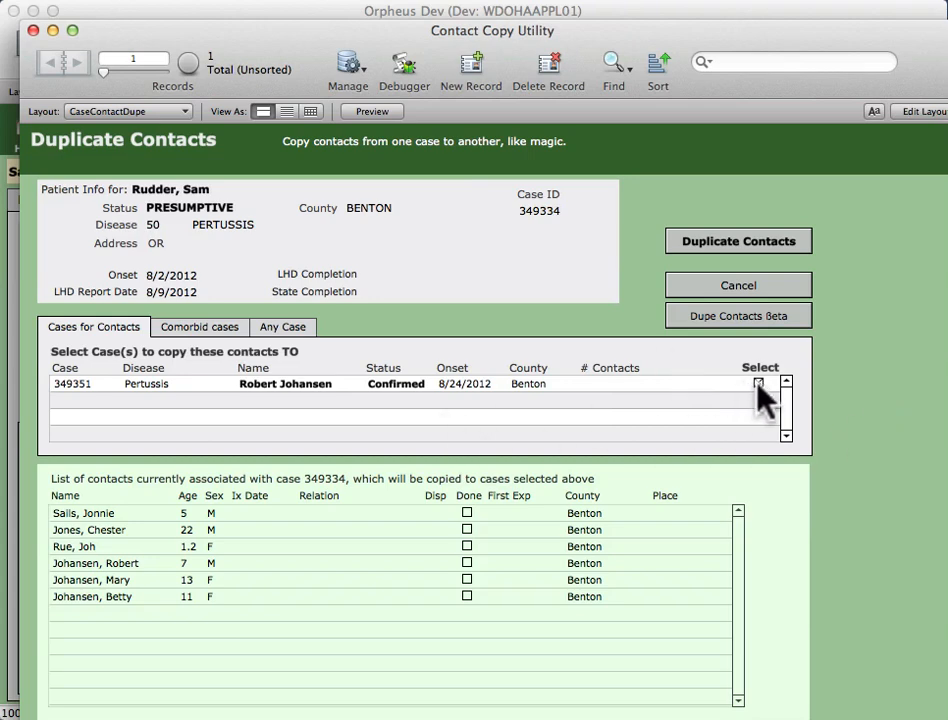
pyautogui.click(742, 243)
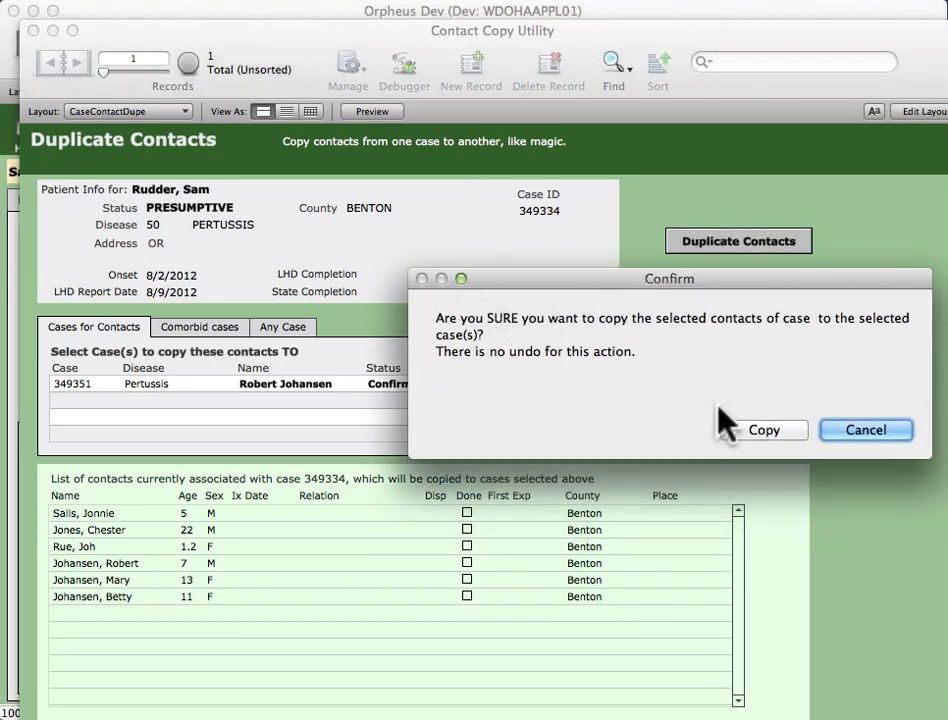
pyautogui.click(776, 431)
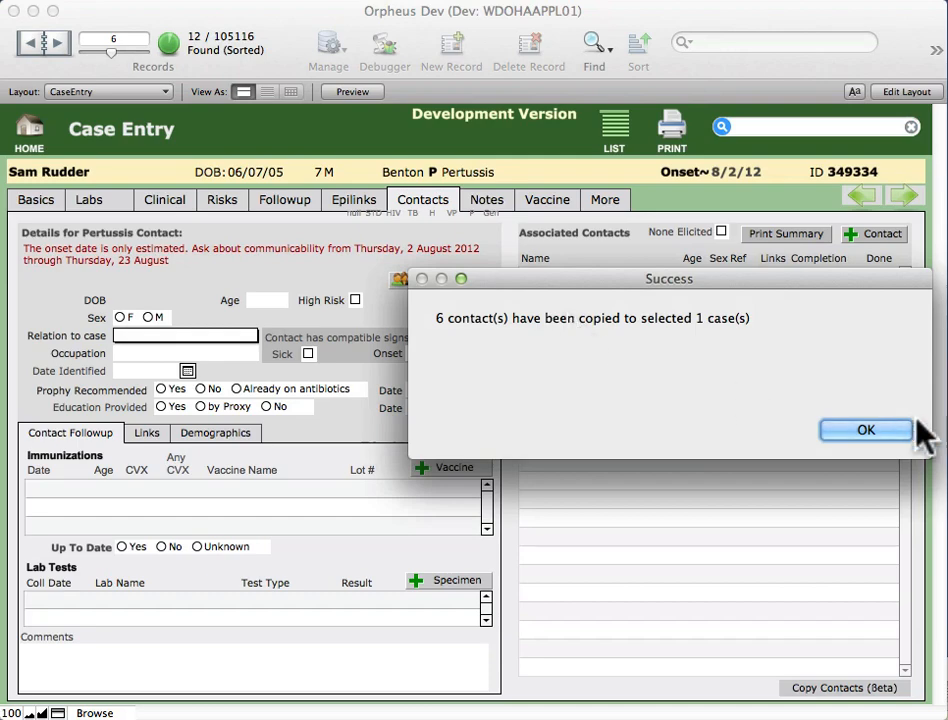
pyautogui.click(880, 432)
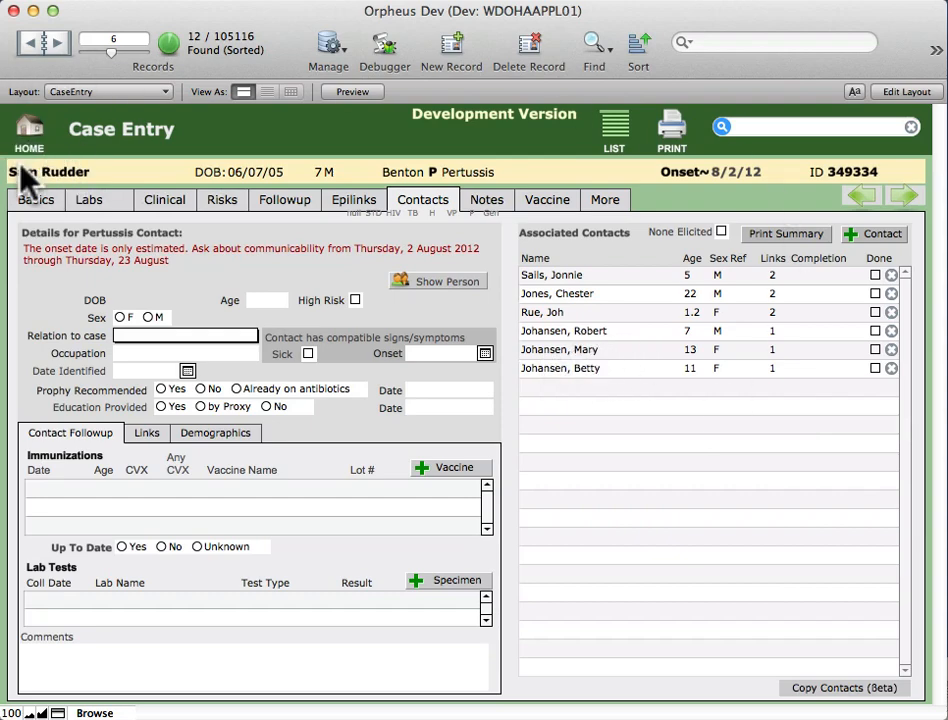
# Step: Open the 7-year-old contact's confirmed pertussis case through his person record and examine its associated contacts, including the 5-year-old's details
pyautogui.click(599, 336)
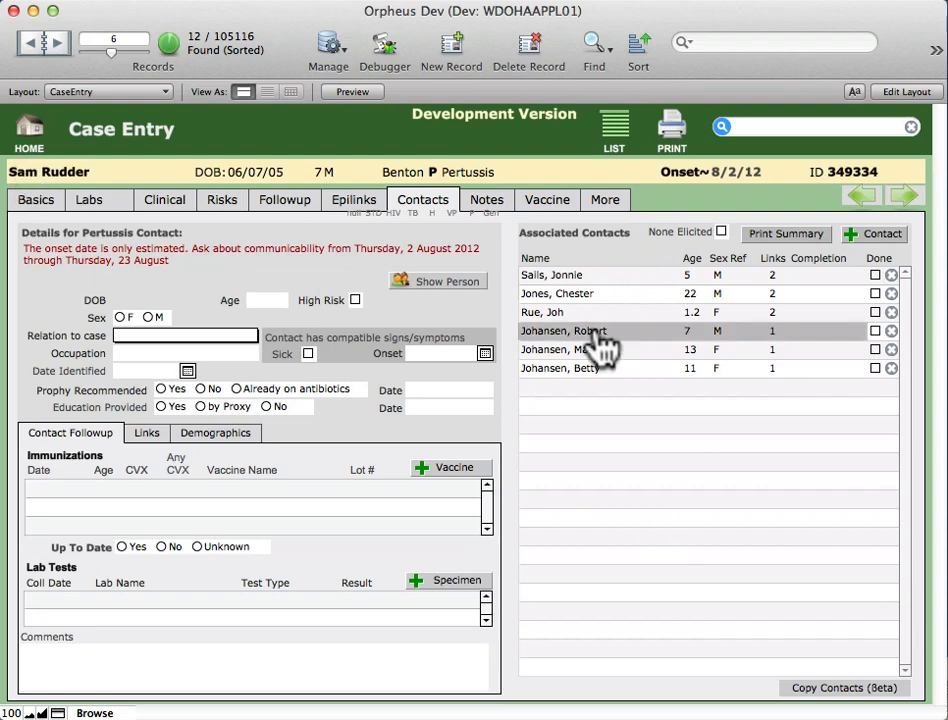
pyautogui.click(422, 280)
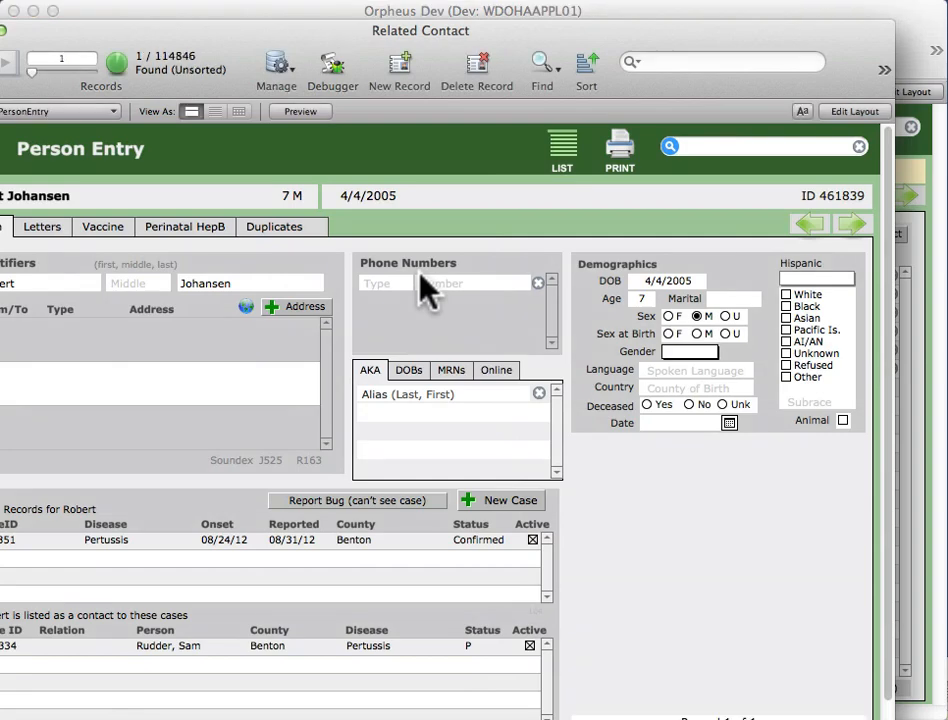
pyautogui.moveTo(428, 30); pyautogui.dragTo(490, 40)
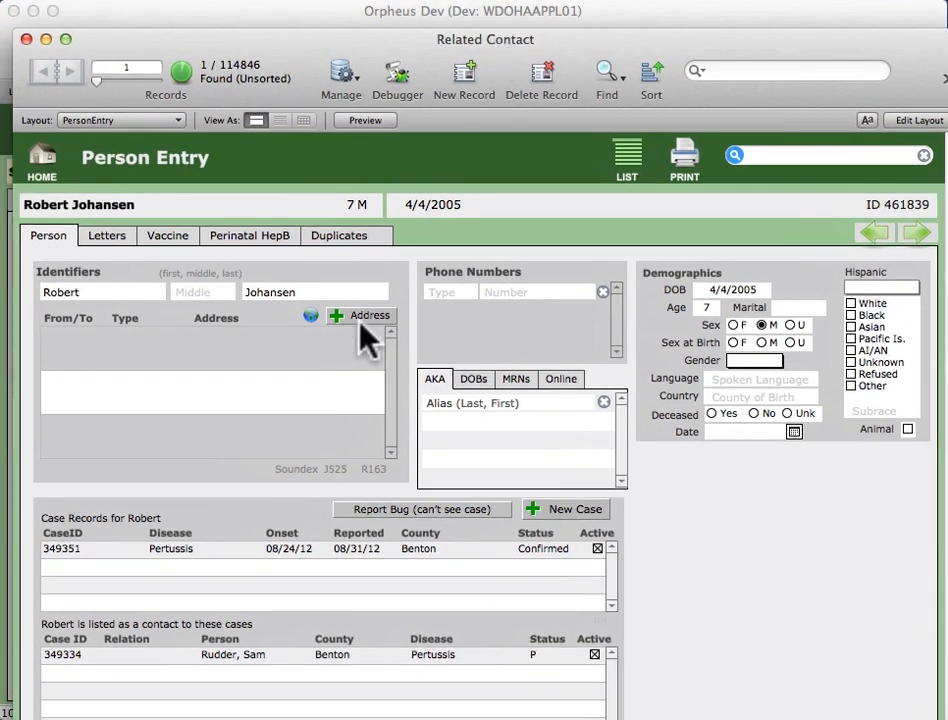
pyautogui.click(175, 565)
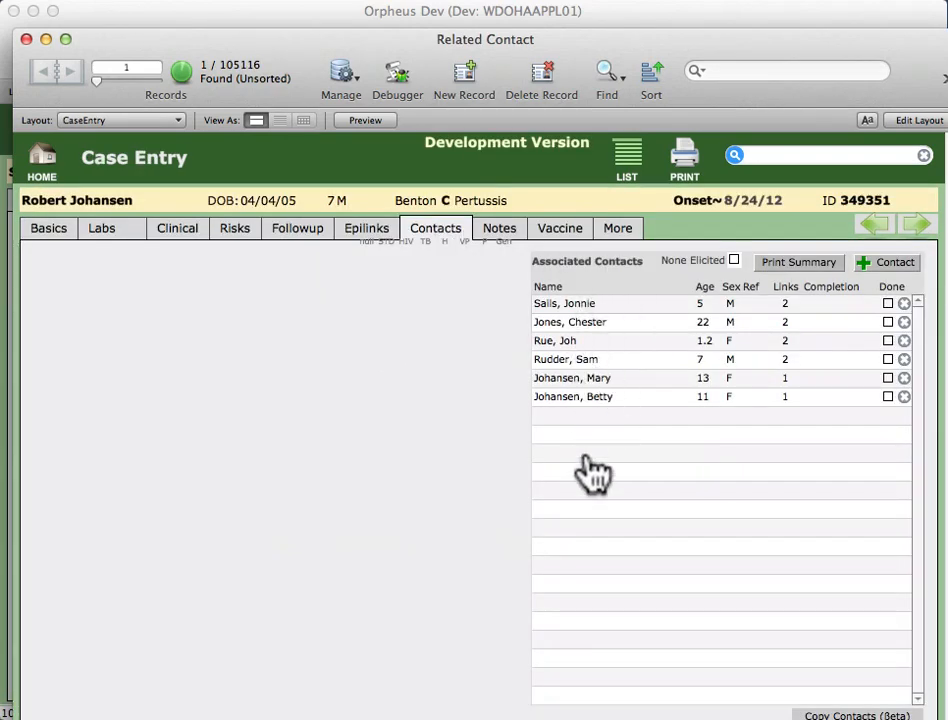
pyautogui.click(570, 305)
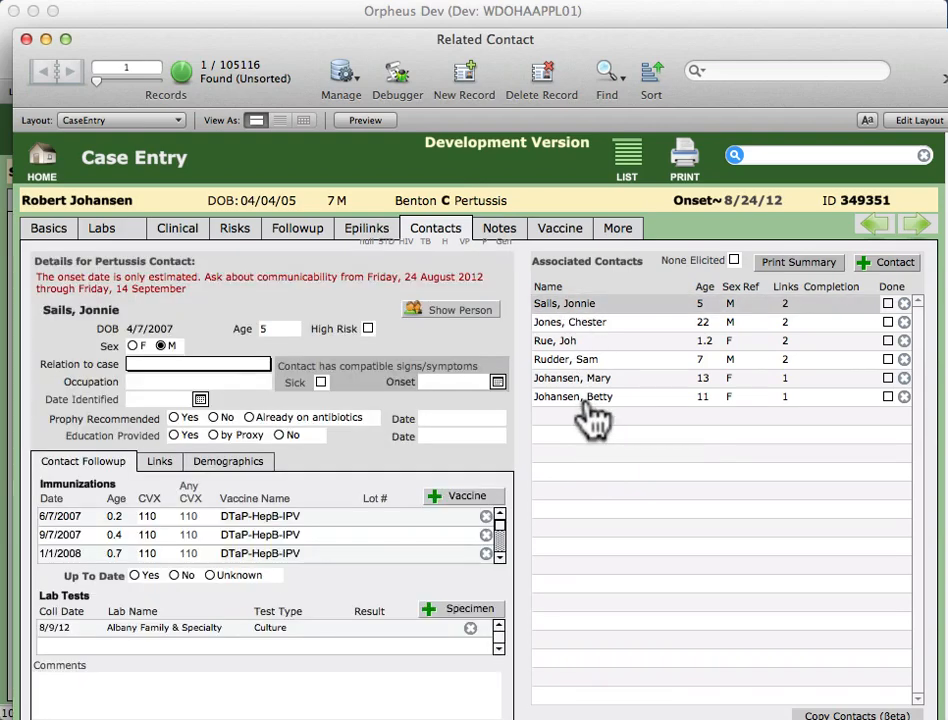